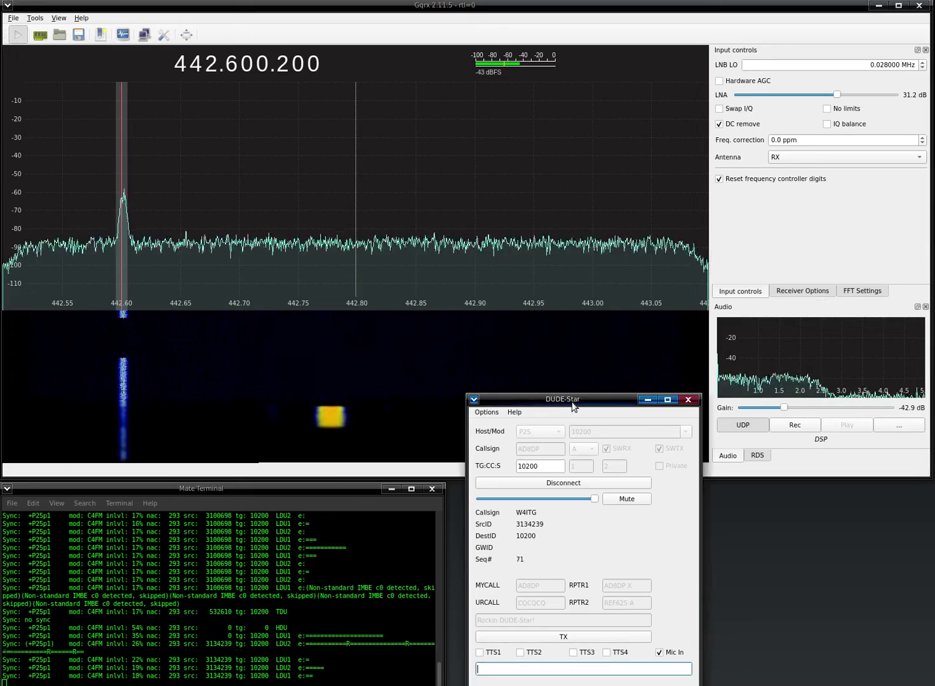
# Nudge the DUDE-Star window up-left to reveal its dvswitch.org status line, and focus it.
pyautogui.moveTo(569, 401); pyautogui.dragTo(567, 397)
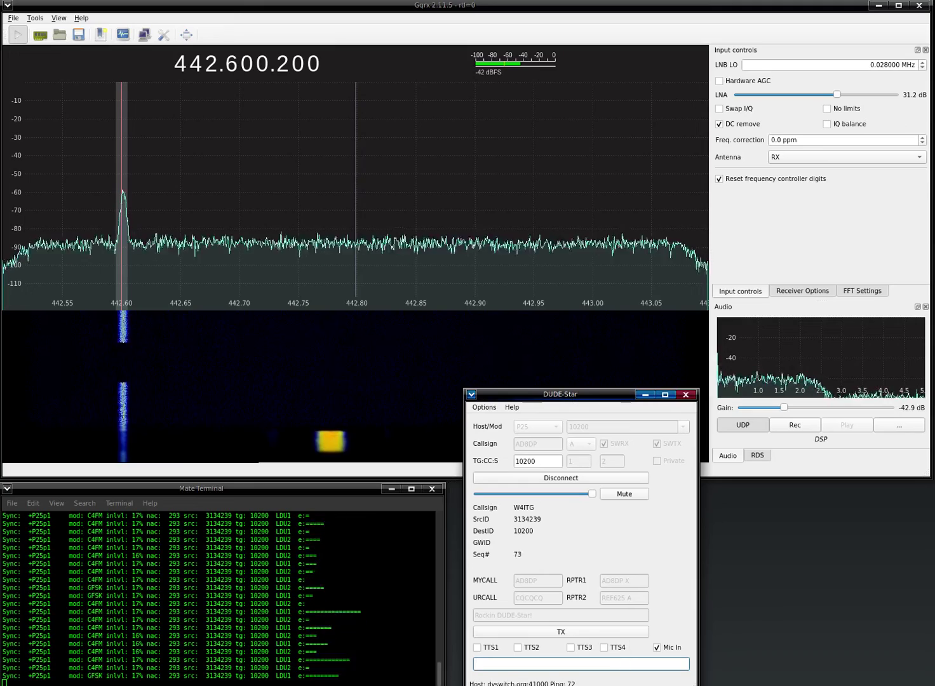
pyautogui.click(543, 546)
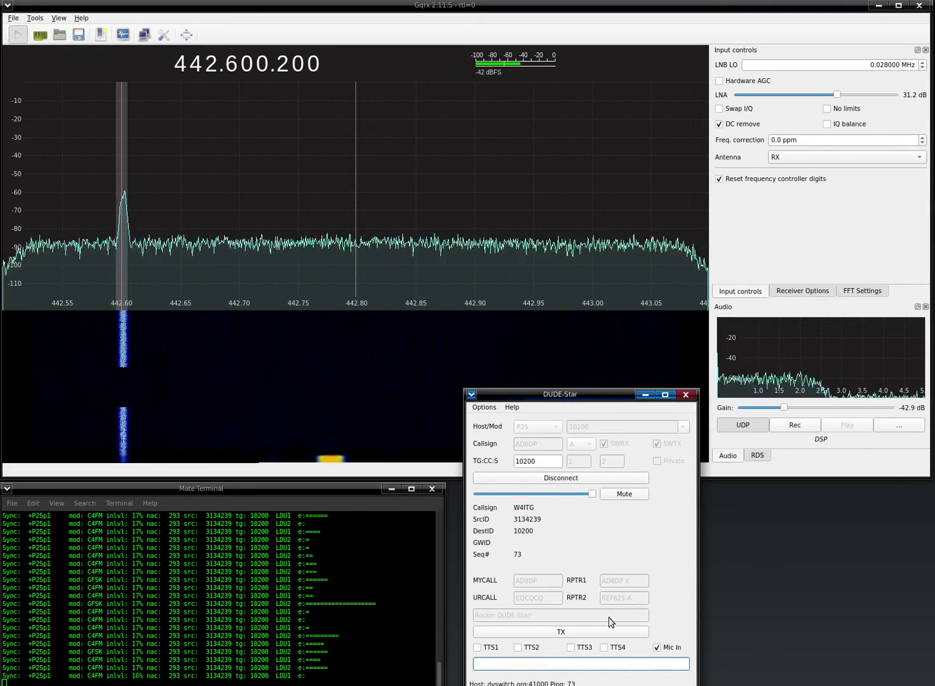
# Make a short transmission on talkgroup 10200, then retune Gqrx up to 442.600.400.
pyautogui.click(568, 633)
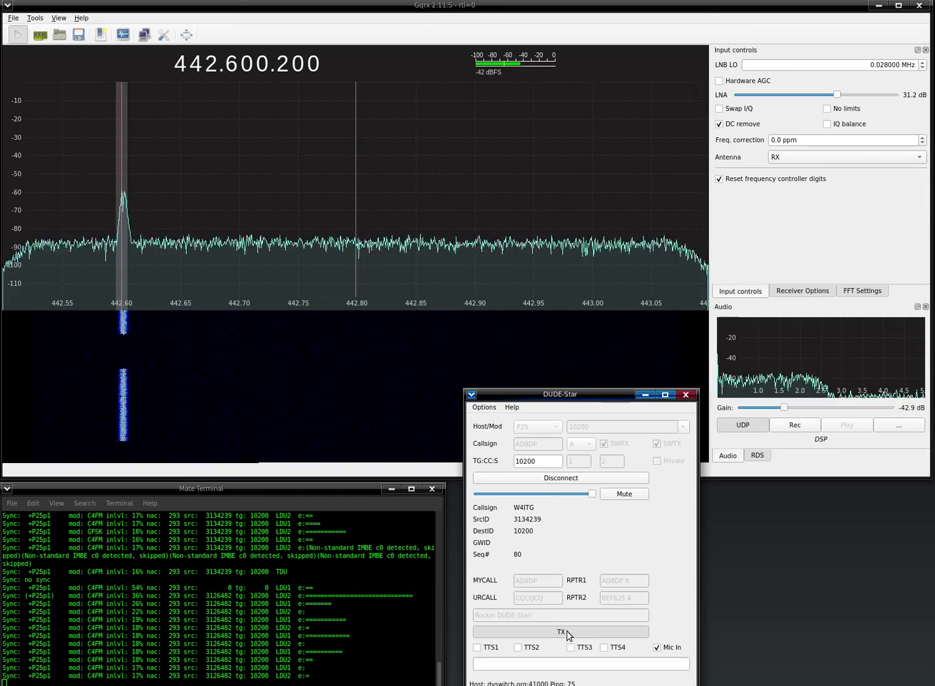
pyautogui.click(569, 633)
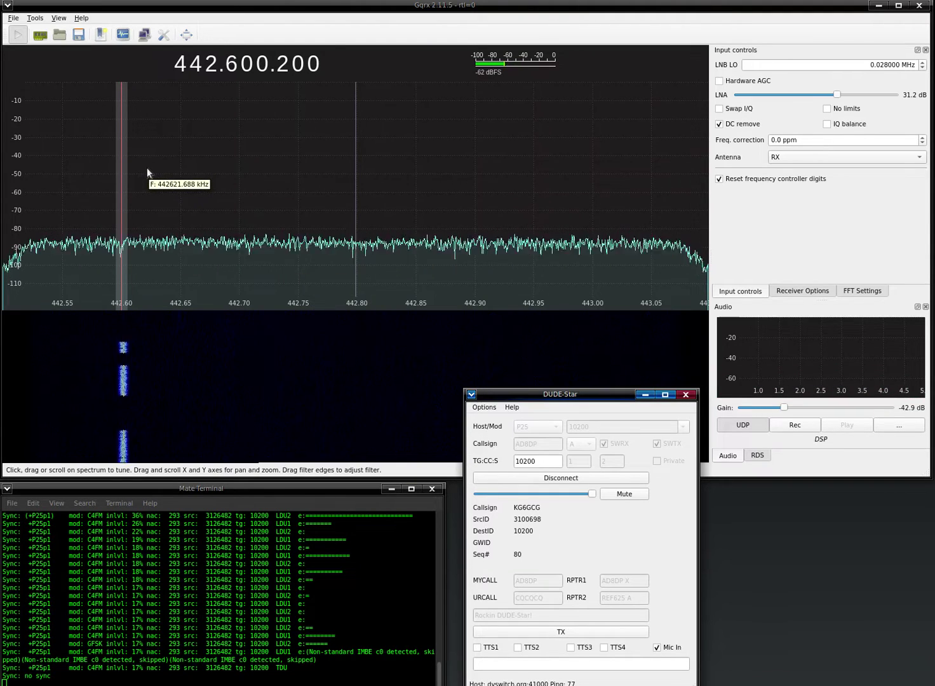
pyautogui.scroll(2, 147, 172)
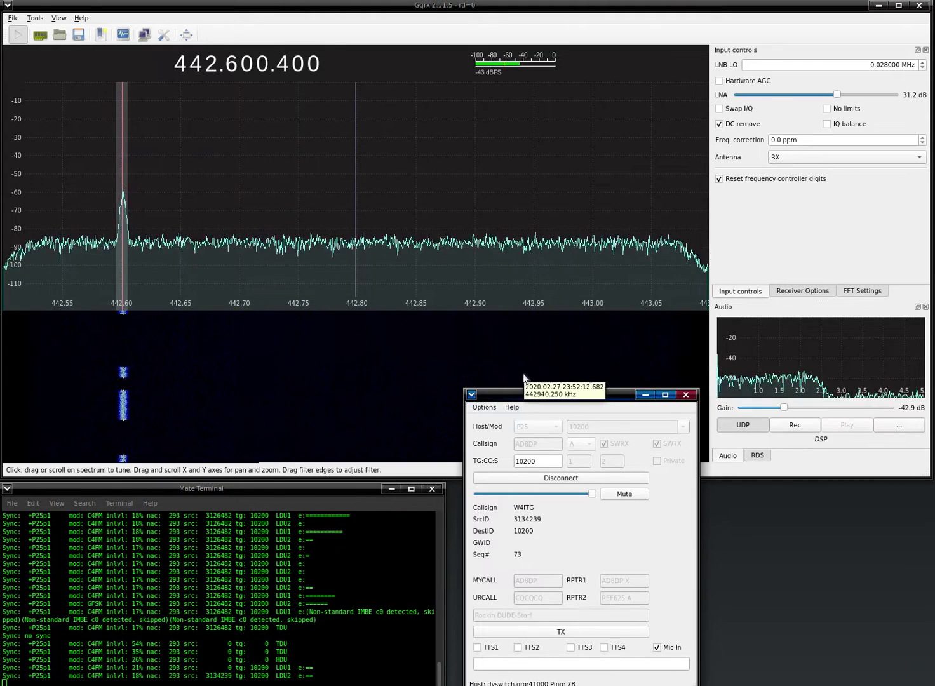
pyautogui.moveTo(538, 396); pyautogui.dragTo(538, 396)
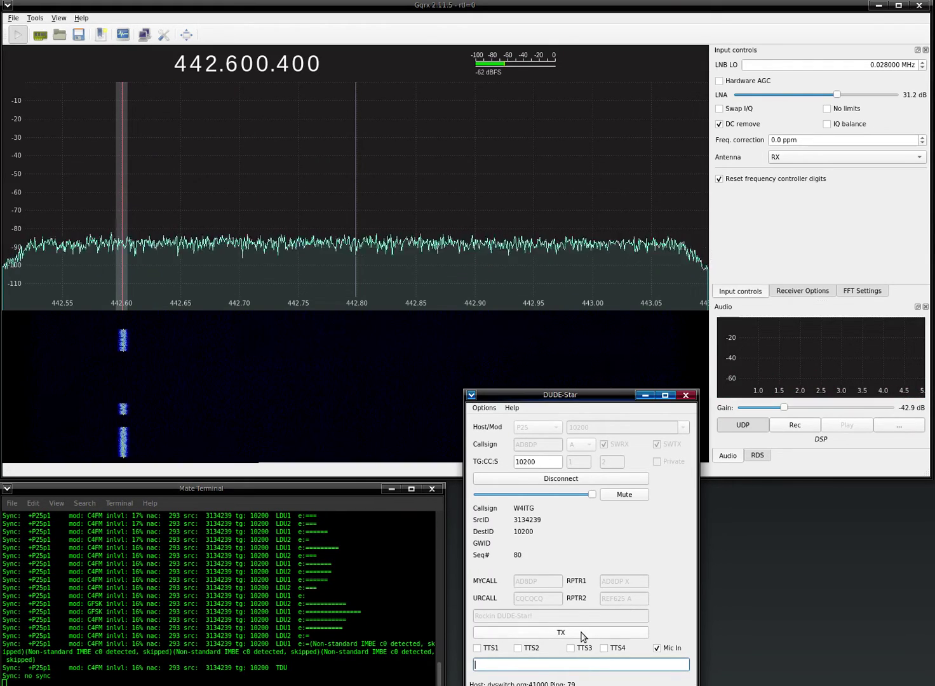
# Key up on talkgroup 10200 and raise the Gqrx frequency to 442.600.800.
pyautogui.click(581, 632)
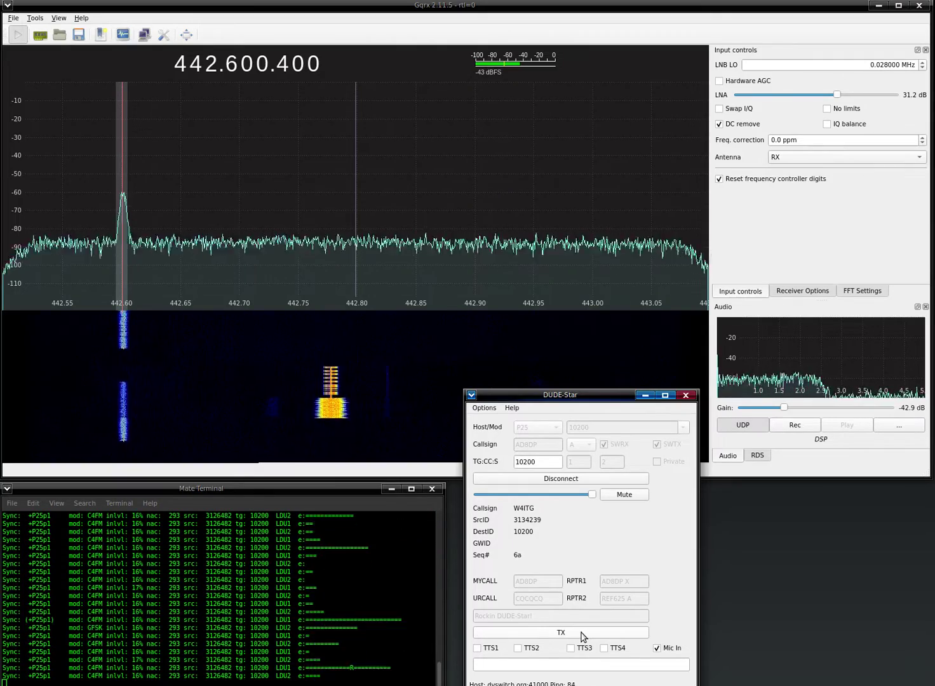
pyautogui.scroll(2, 208, 211)
pyautogui.scroll(2, 209, 211)
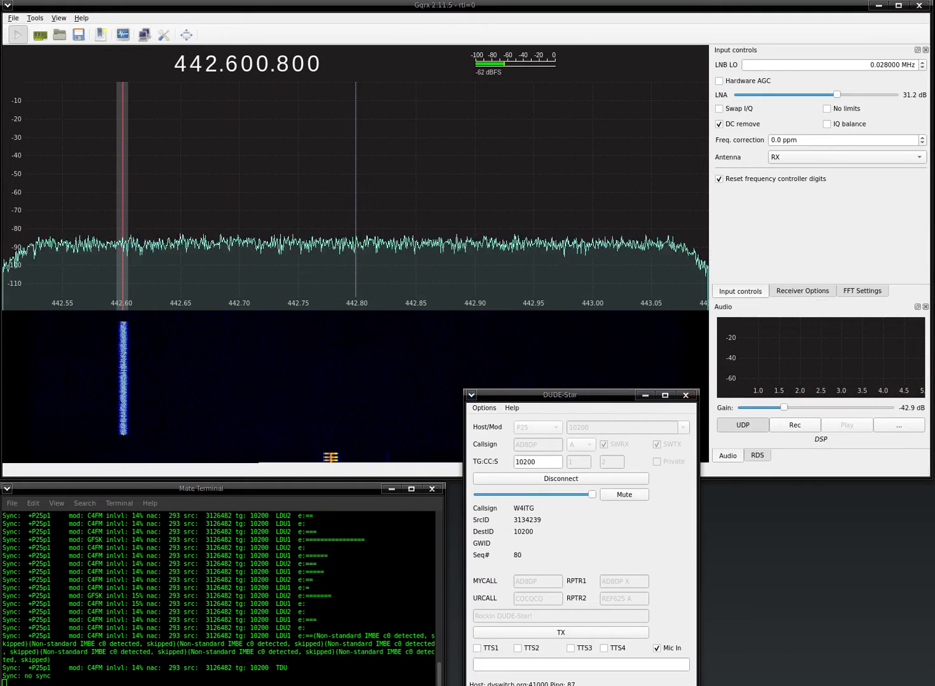
# Focus DUDE-Star and send a short over on talkgroup 10200, then unkey.
pyautogui.click(524, 663)
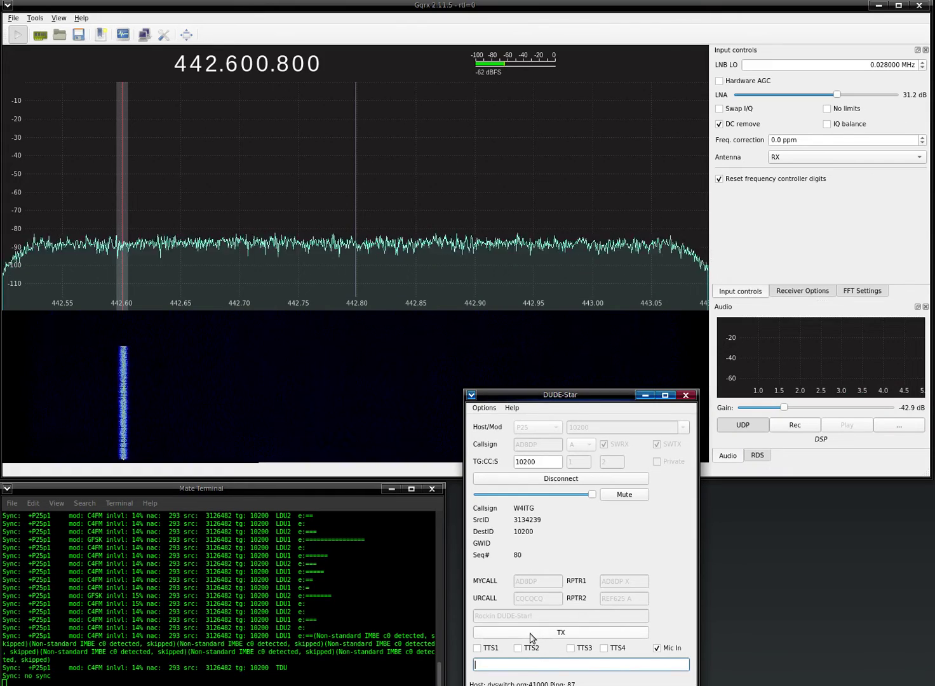
pyautogui.click(531, 637)
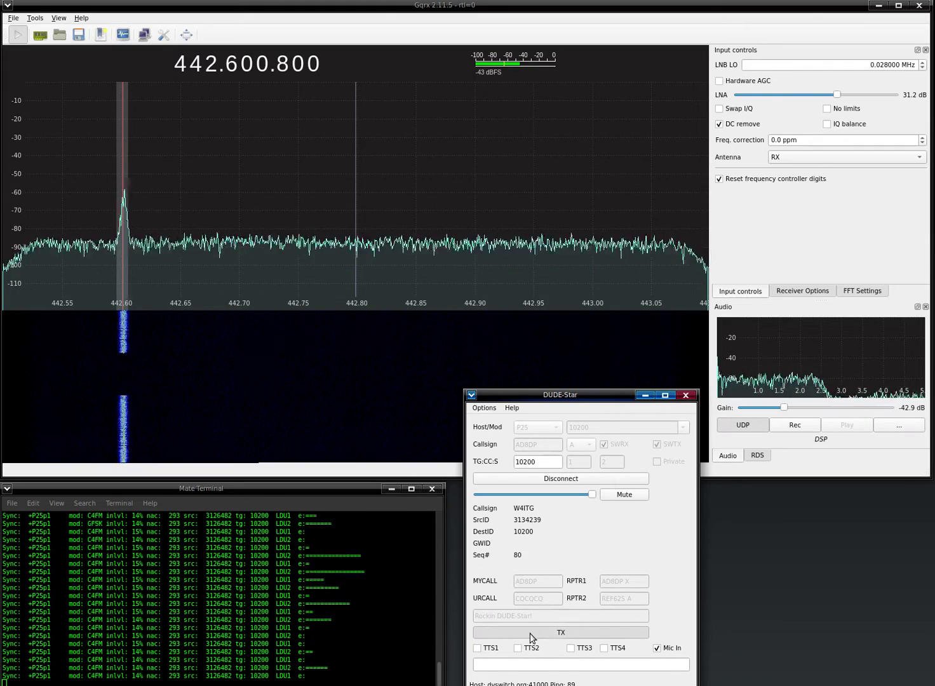
pyautogui.click(531, 637)
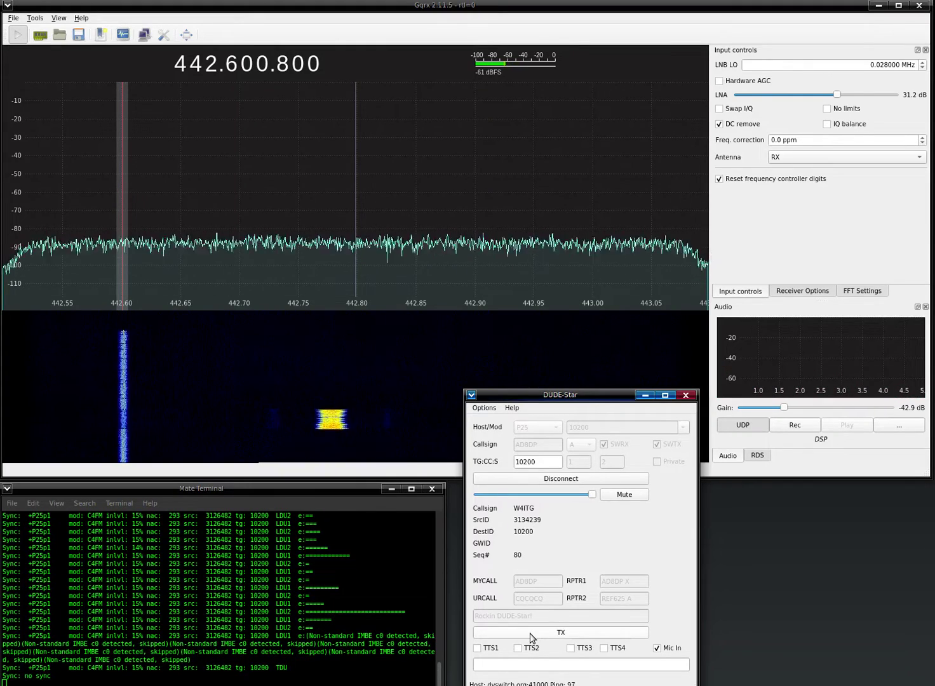
# Transmit about 12 seconds on reflector 10200, then unkey back to receive.
pyautogui.click(533, 637)
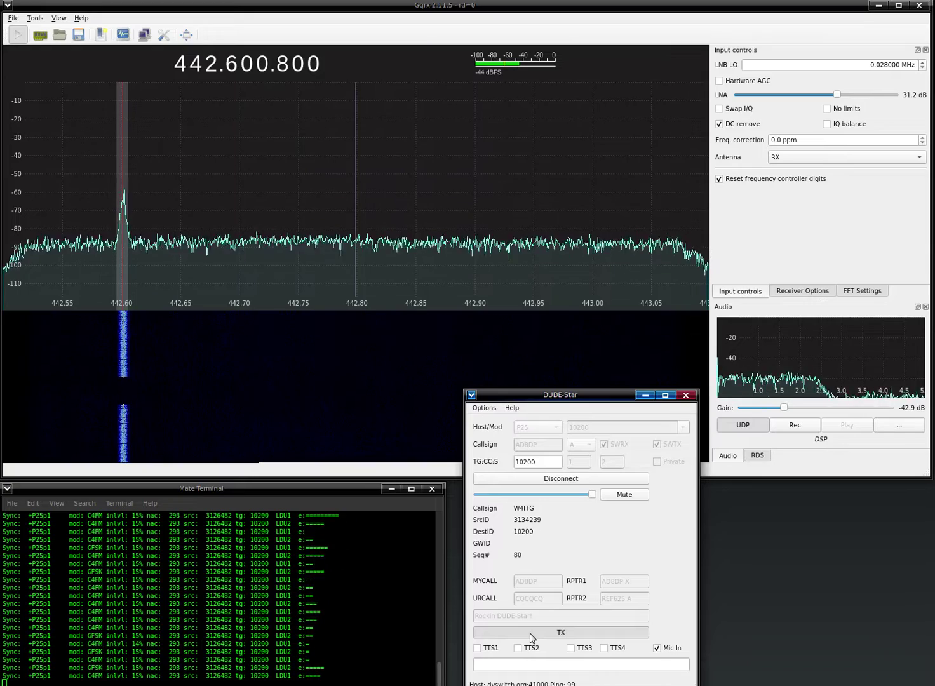
pyautogui.click(532, 637)
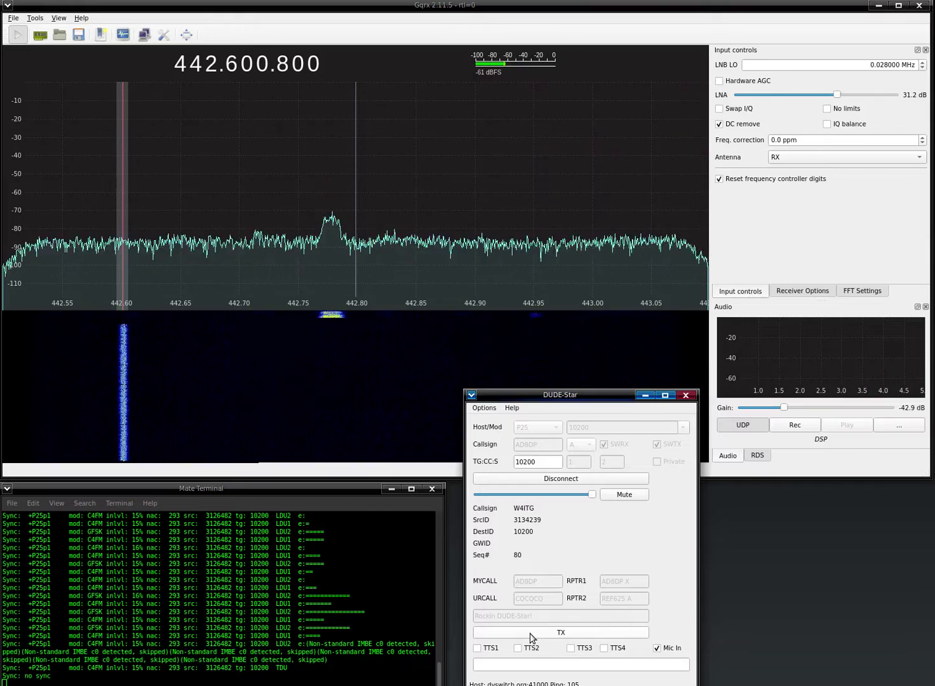
# Key up on talkgroup 10200 so the signal appears at 442.60 in Gqrx.
pyautogui.click(530, 637)
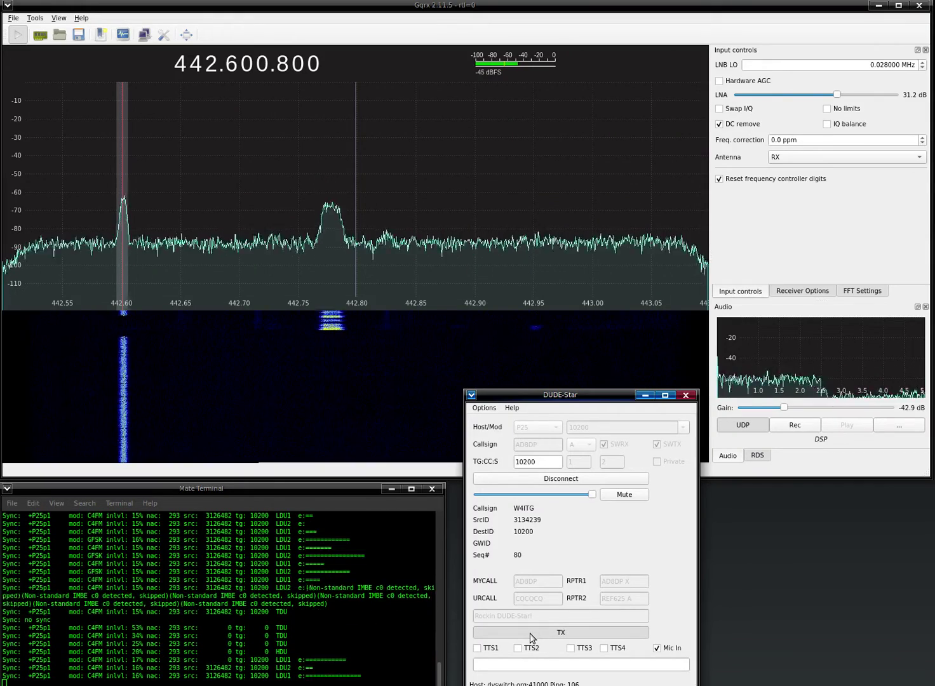